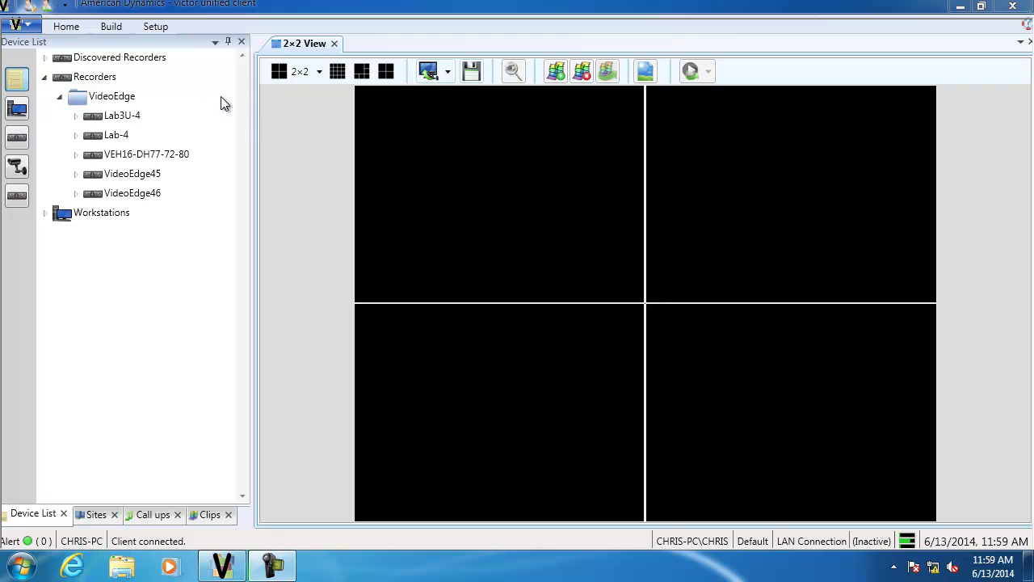
Step: Start a new map from Build > Maps > New and name it 'First Floor'
click(121, 27)
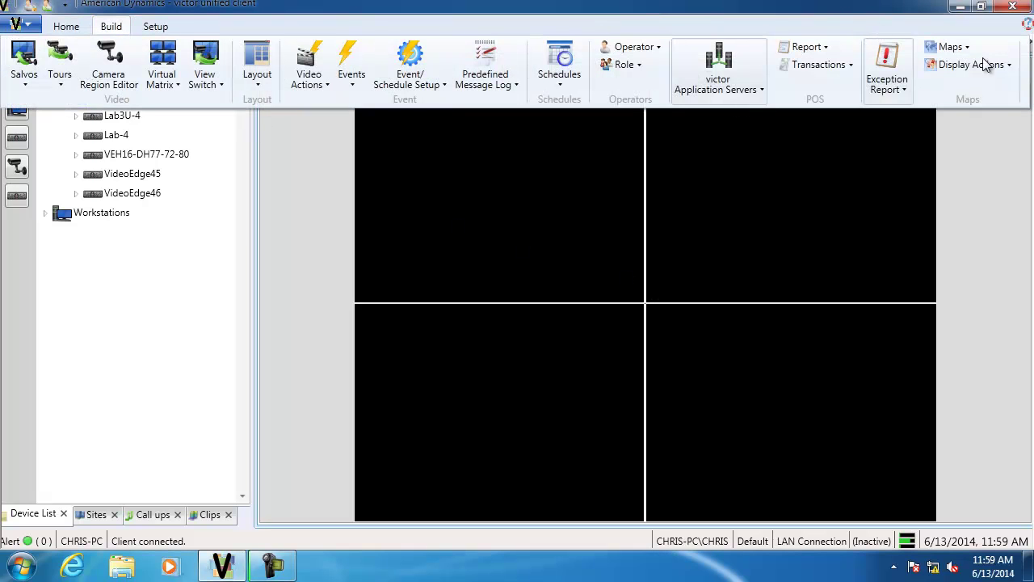
click(954, 46)
click(968, 76)
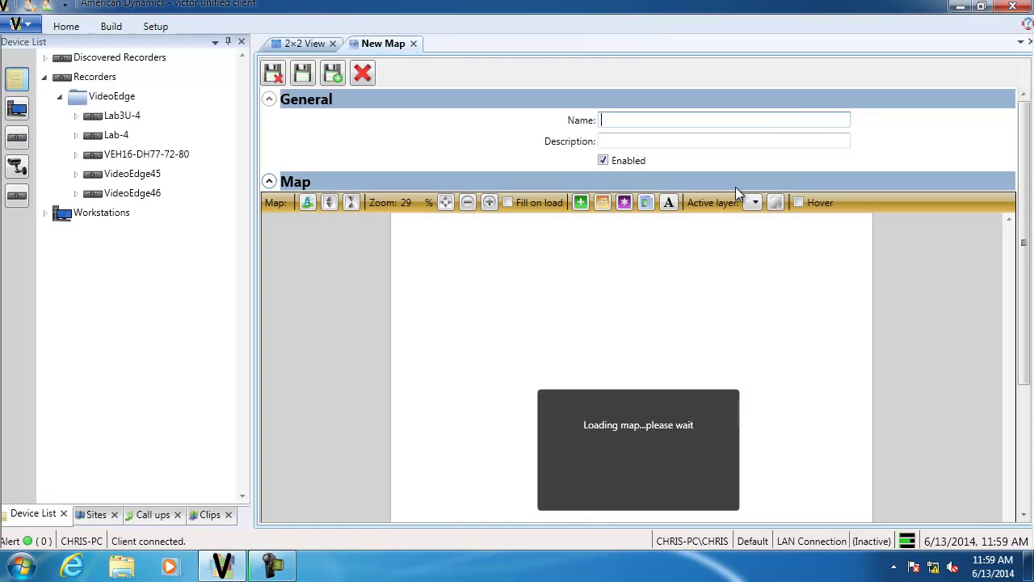
click(619, 121)
text(First Floor)
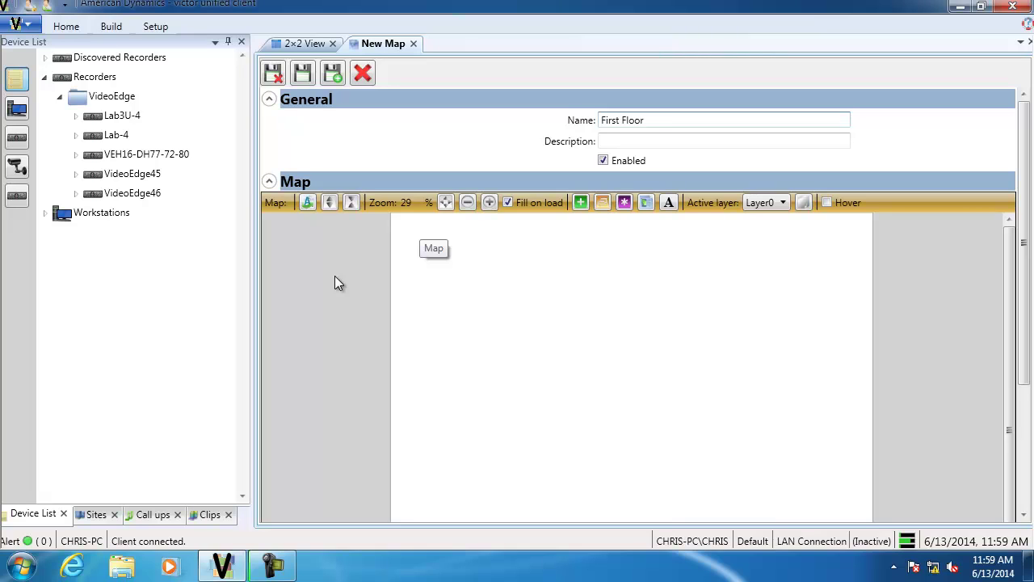
Step: Import the 'floor plan' image from Pictures as the First Floor map's drawing
click(307, 203)
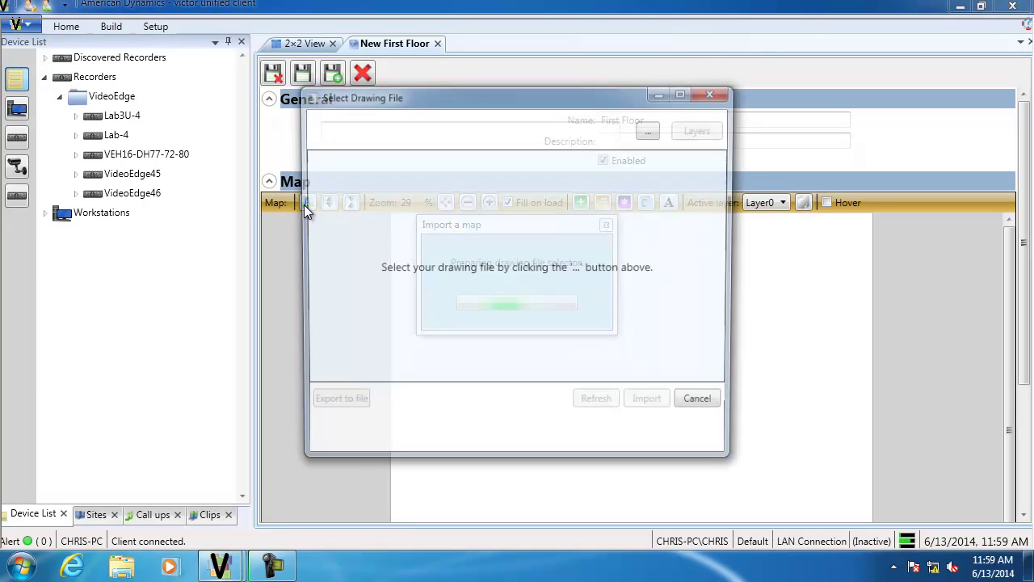
click(652, 130)
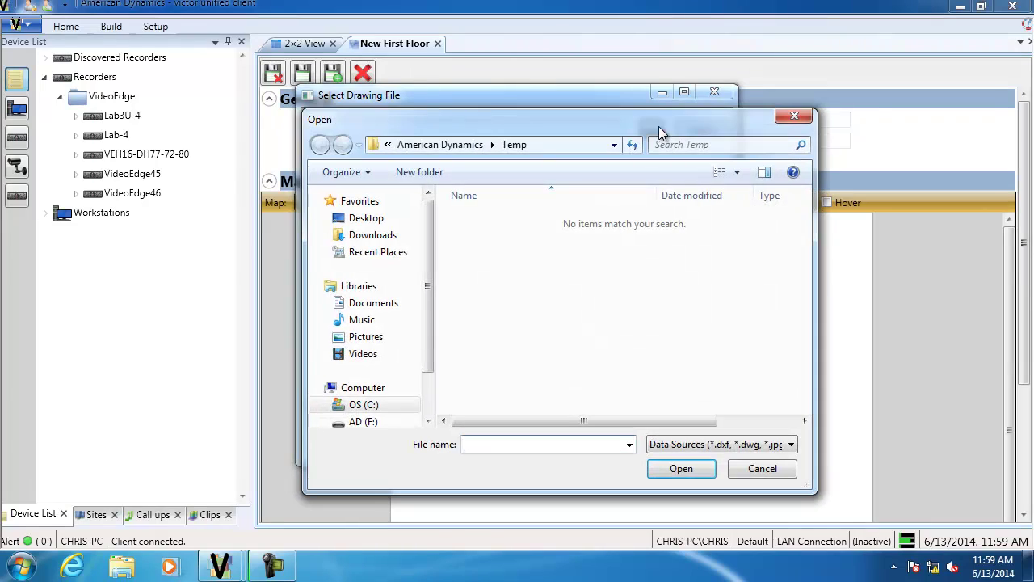
click(370, 336)
click(607, 271)
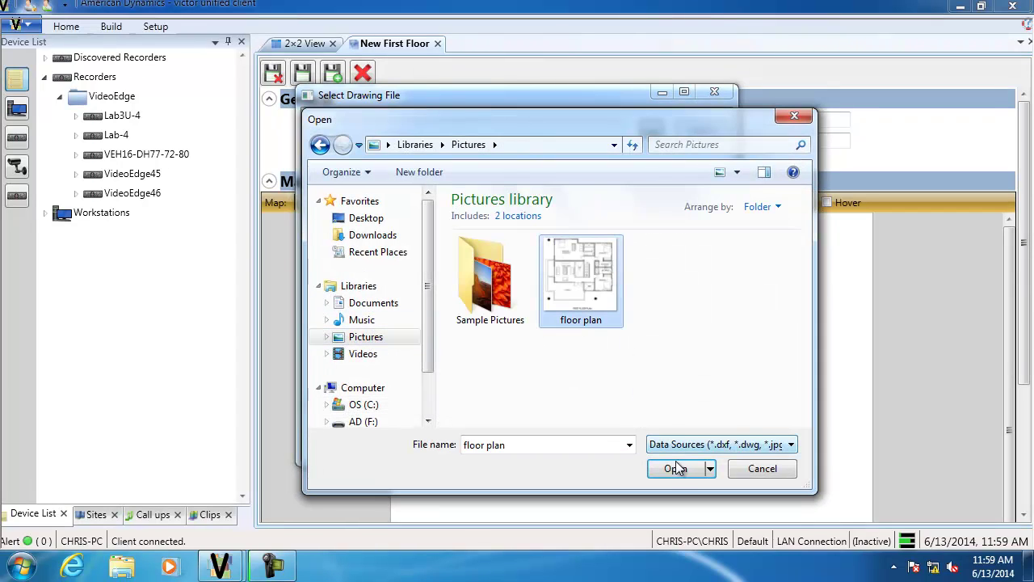
click(679, 468)
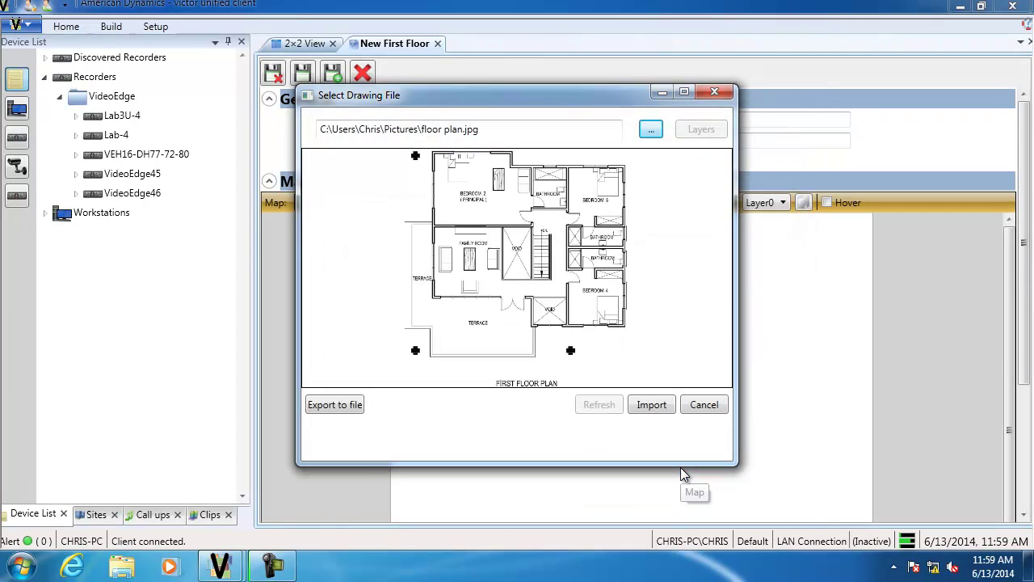
click(651, 408)
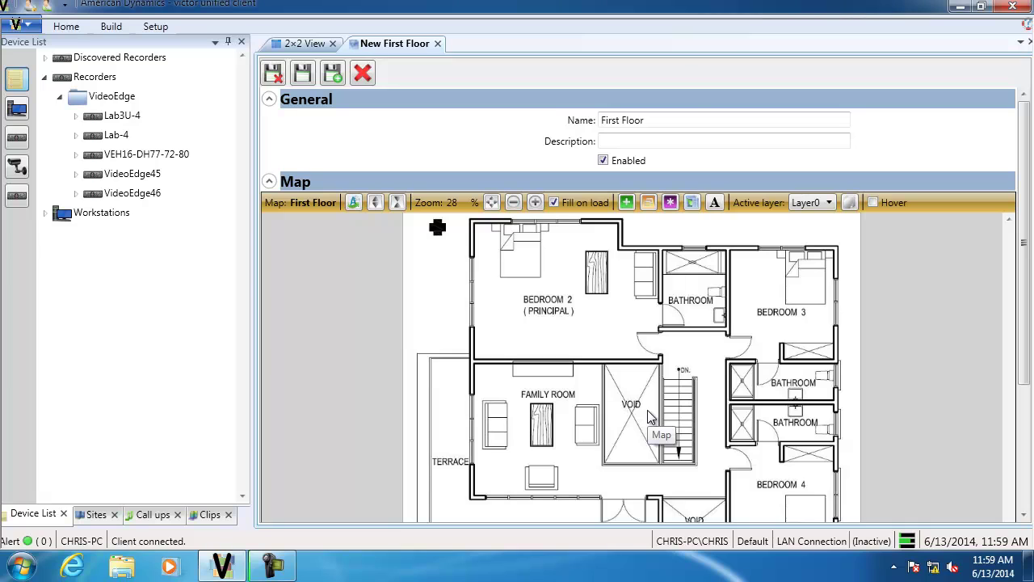
Step: Place VideoEdge45's Illustra Flex camera in Bedroom 2's upper-left corner without a template and rotate it
scroll(538, 308, up, 2)
scroll(537, 309, down, 2)
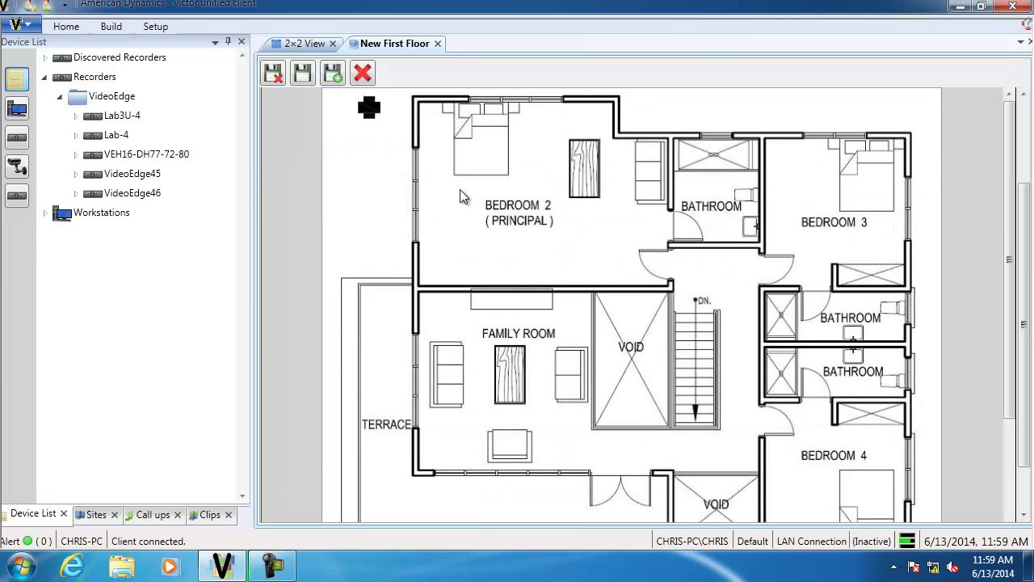
scroll(401, 149, up, 2)
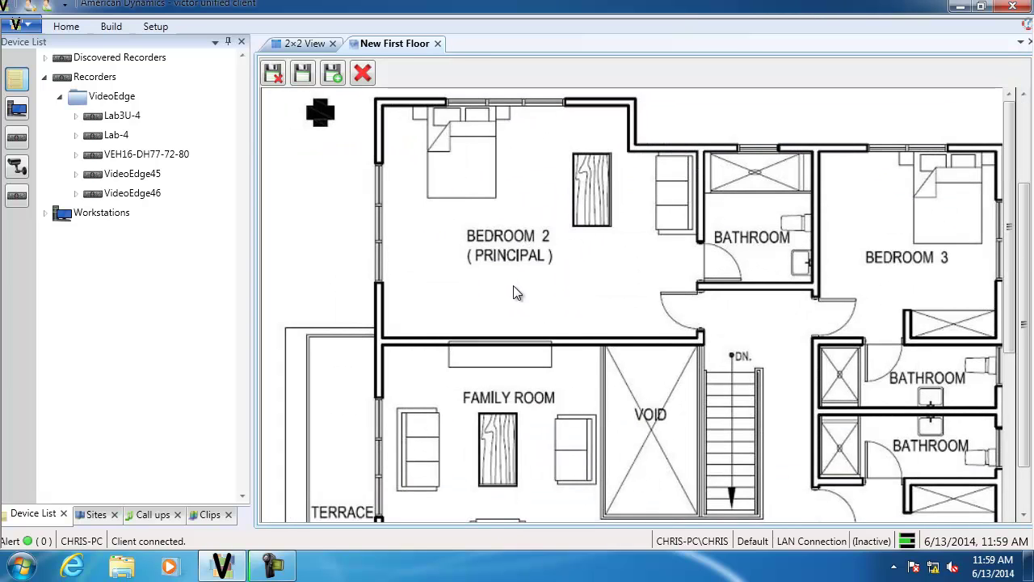
click(76, 174)
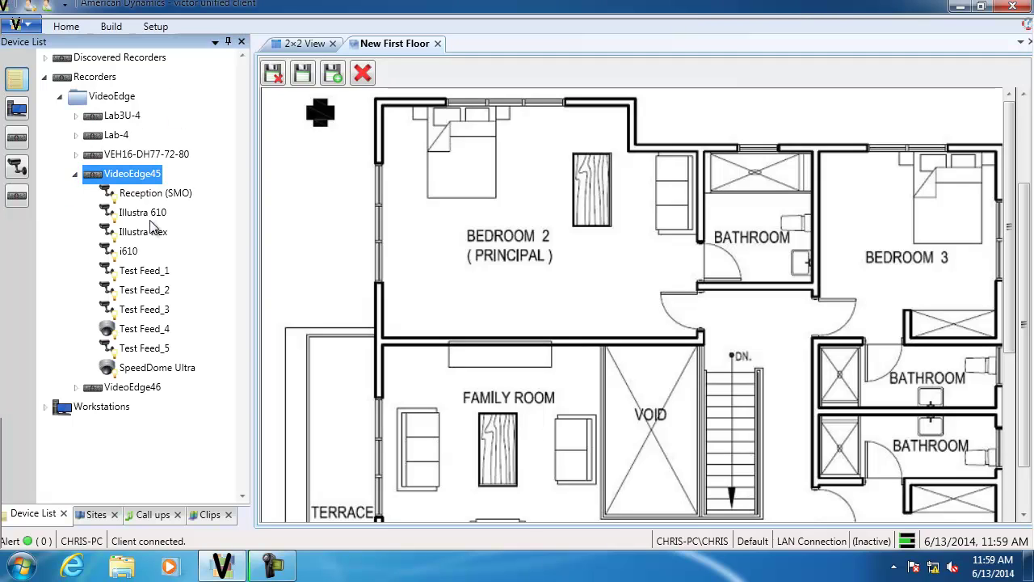
drag(145, 232, 399, 129)
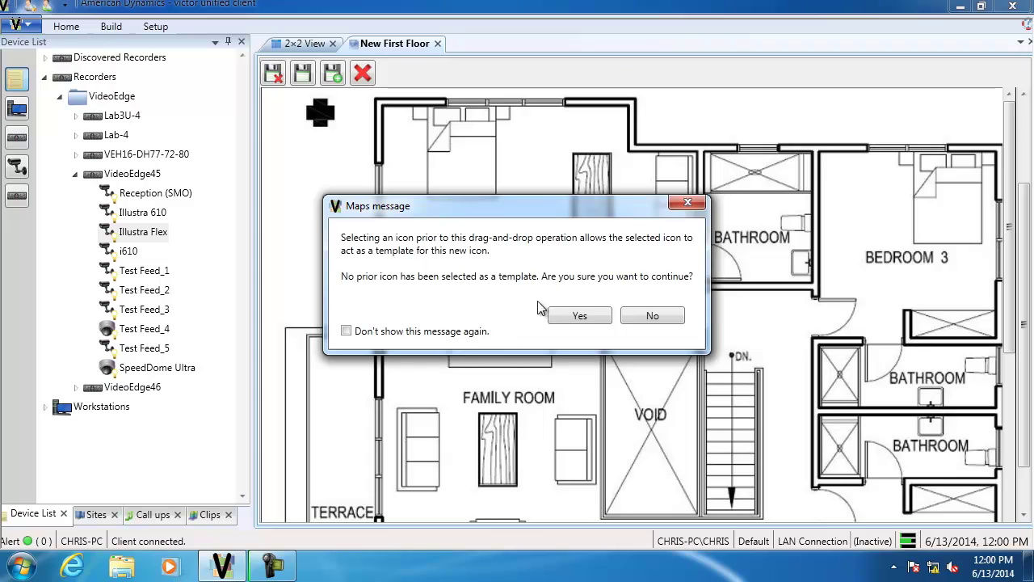
click(579, 316)
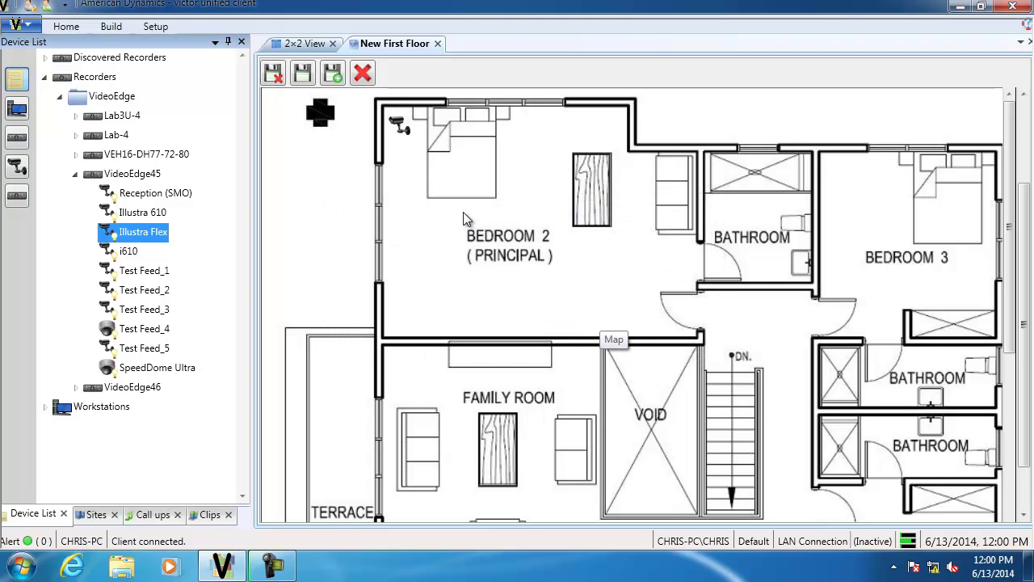
click(402, 129)
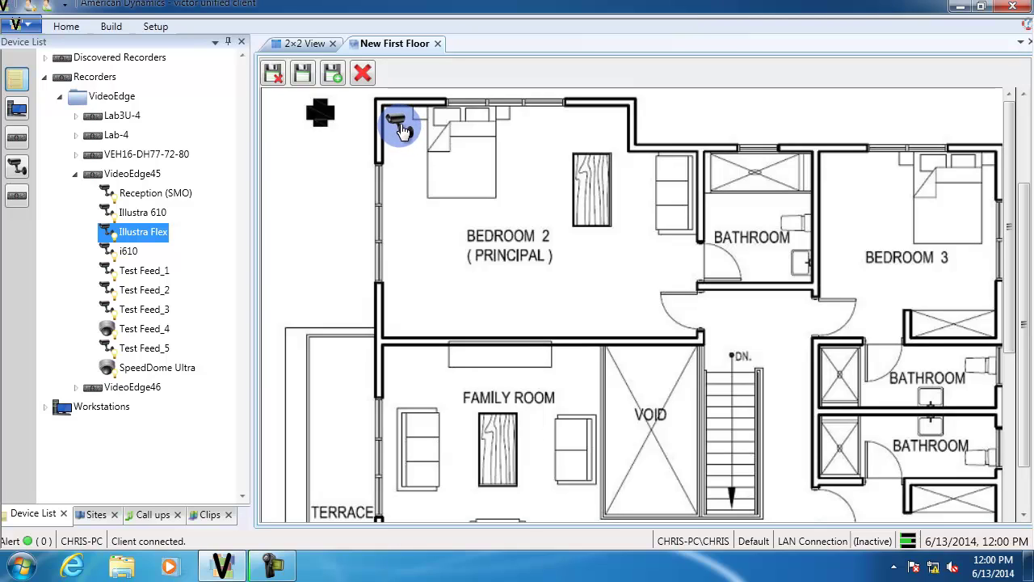
drag(404, 131, 384, 131)
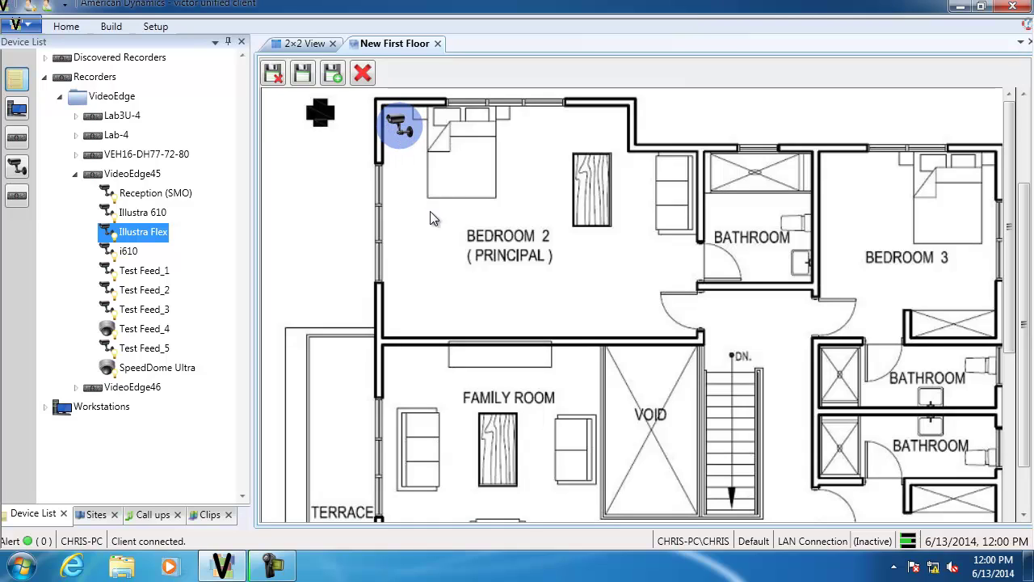
Step: Mirror the Illustra Flex icon, angle it diagonally into Bedroom 2, and open its Edit settings
click(402, 130)
right_click(402, 129)
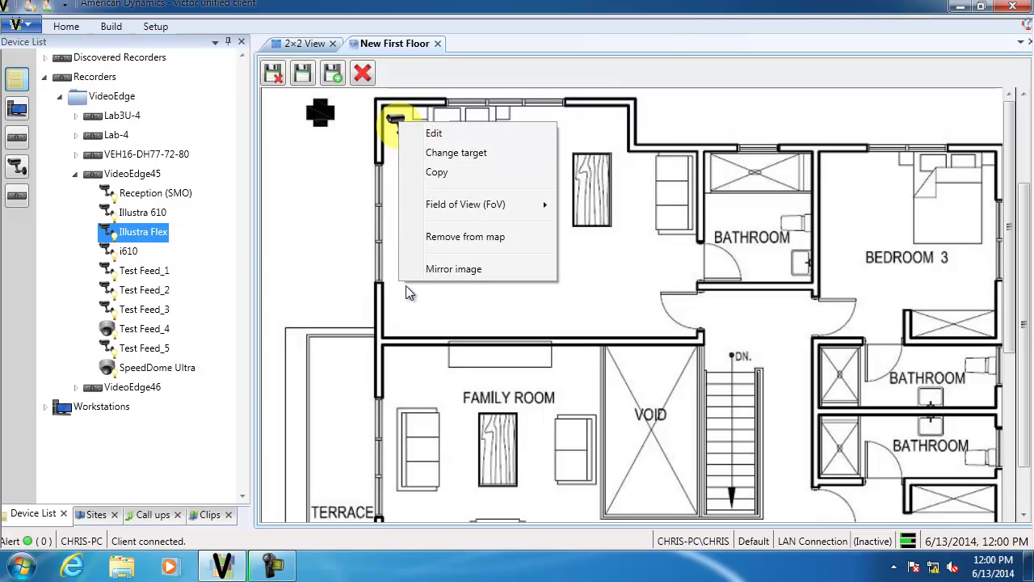
click(431, 272)
drag(410, 143, 416, 136)
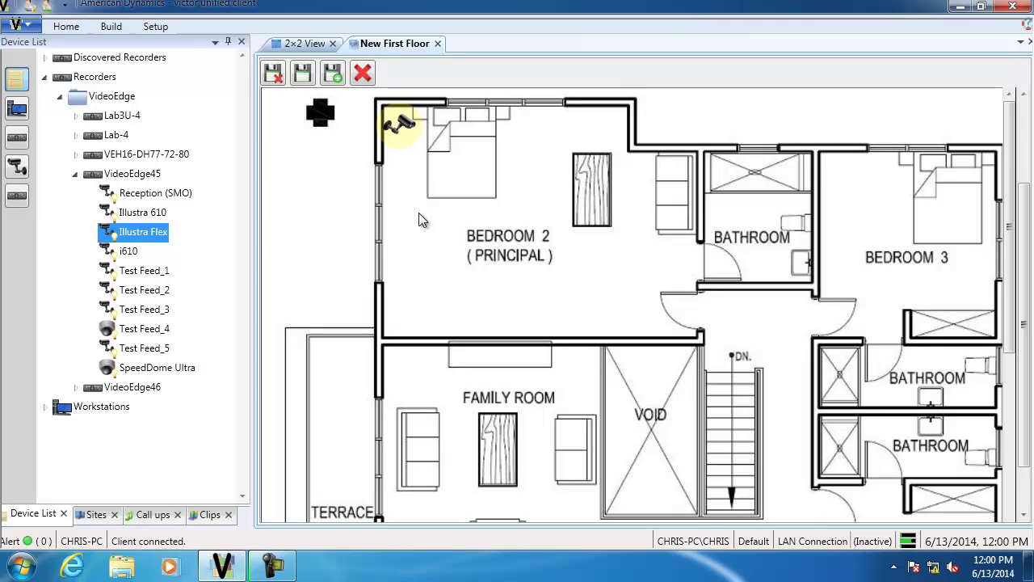
right_click(400, 124)
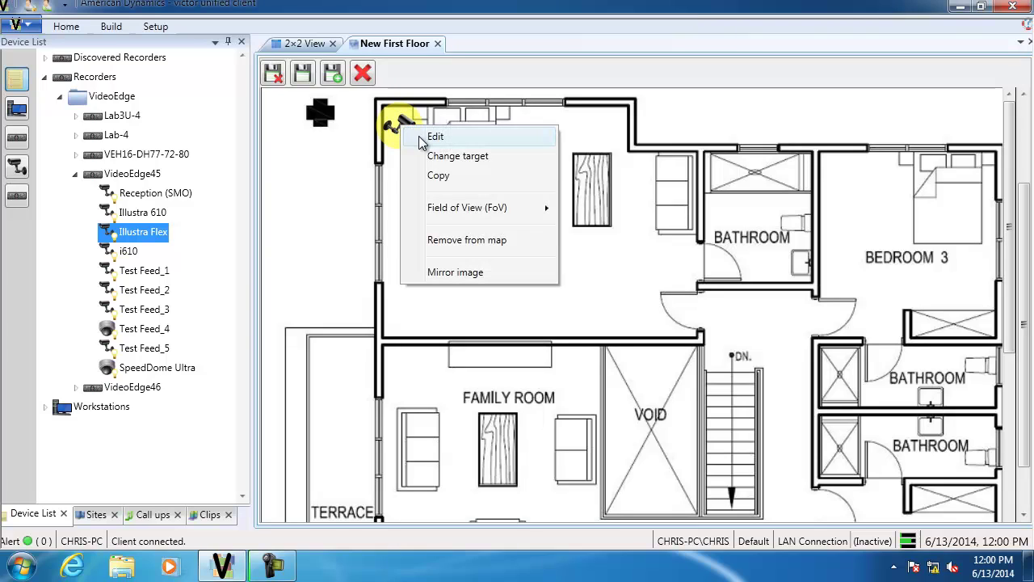
click(415, 136)
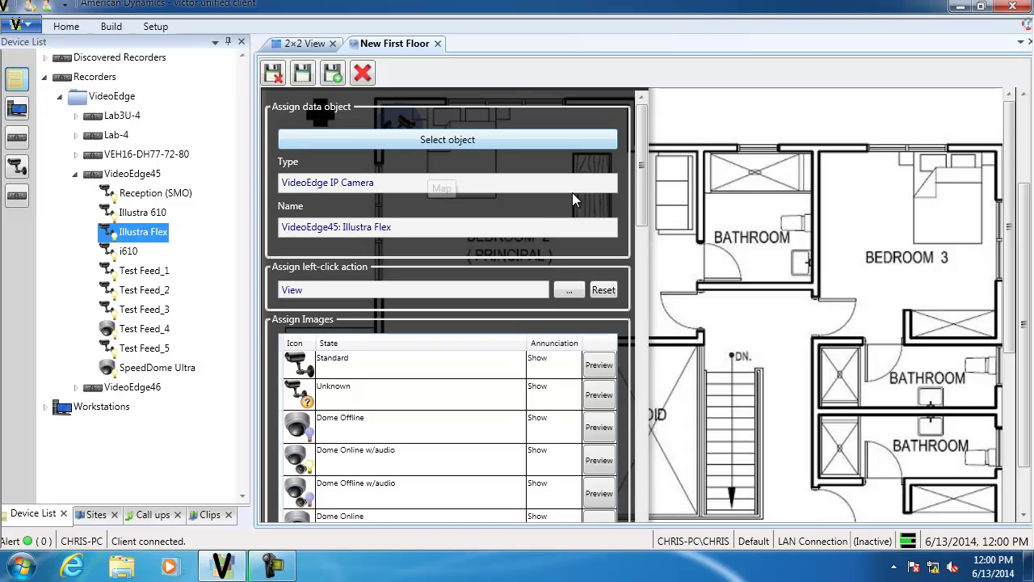
drag(639, 133, 640, 165)
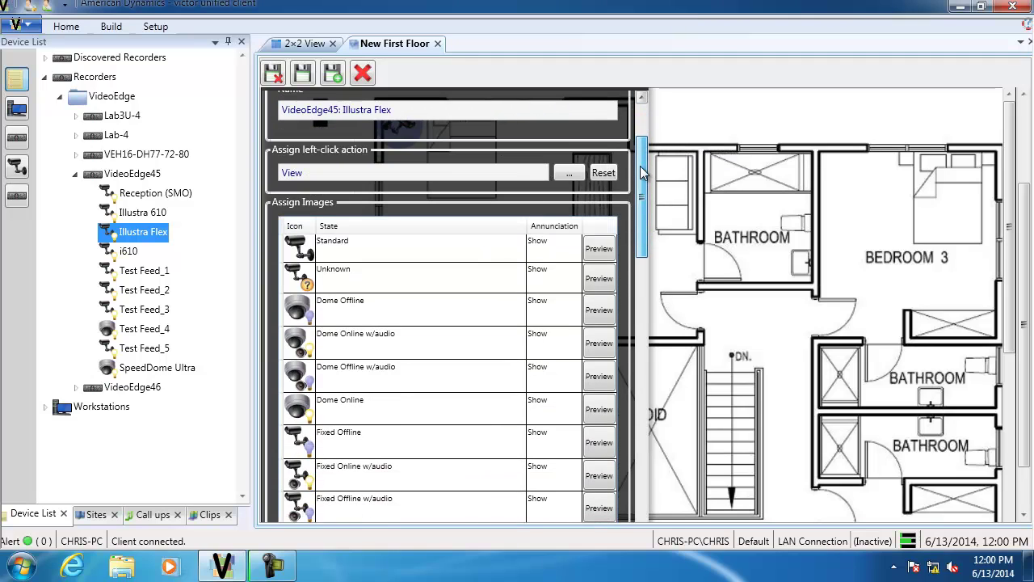
drag(640, 166, 640, 169)
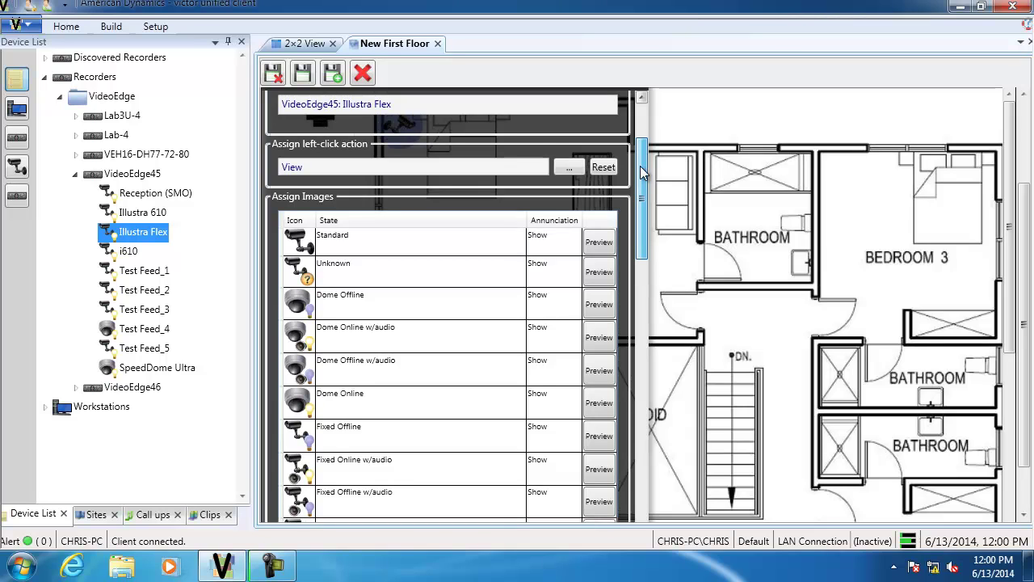
drag(641, 170, 641, 292)
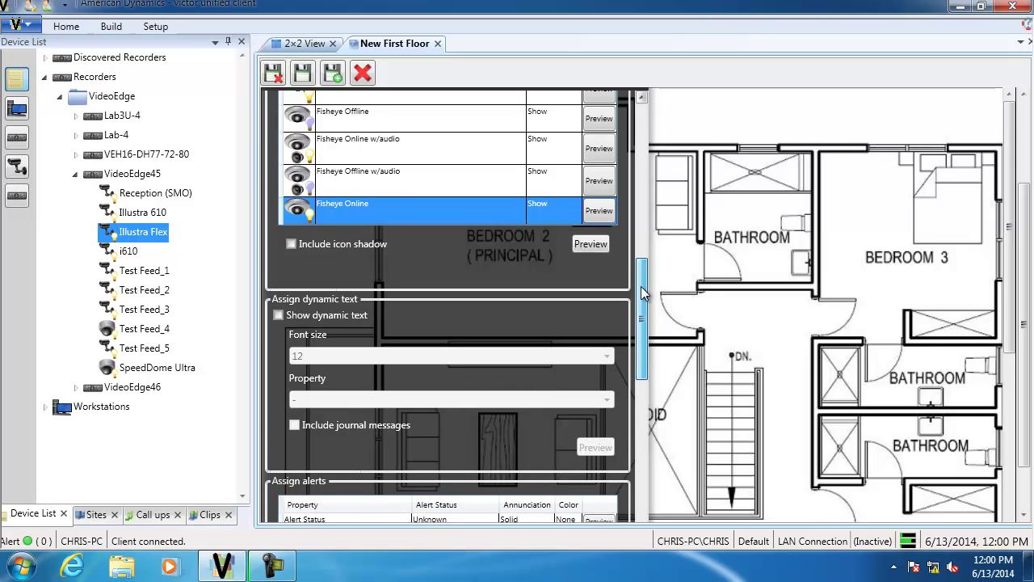
drag(641, 286, 638, 382)
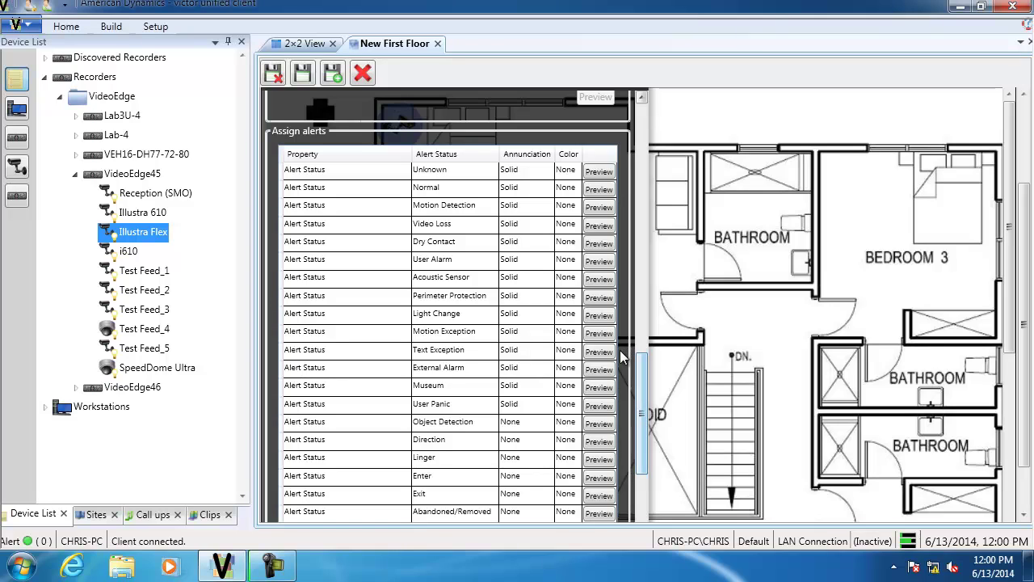
Step: Set the camera's Video Loss alert to Pulse annunciation in Red and confirm with OK
click(524, 227)
click(524, 227)
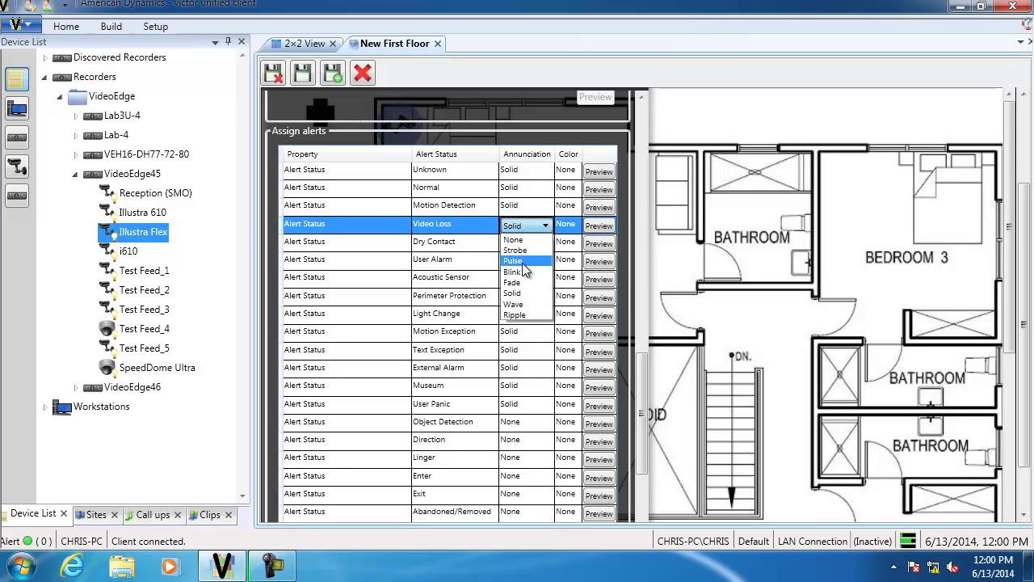
click(522, 262)
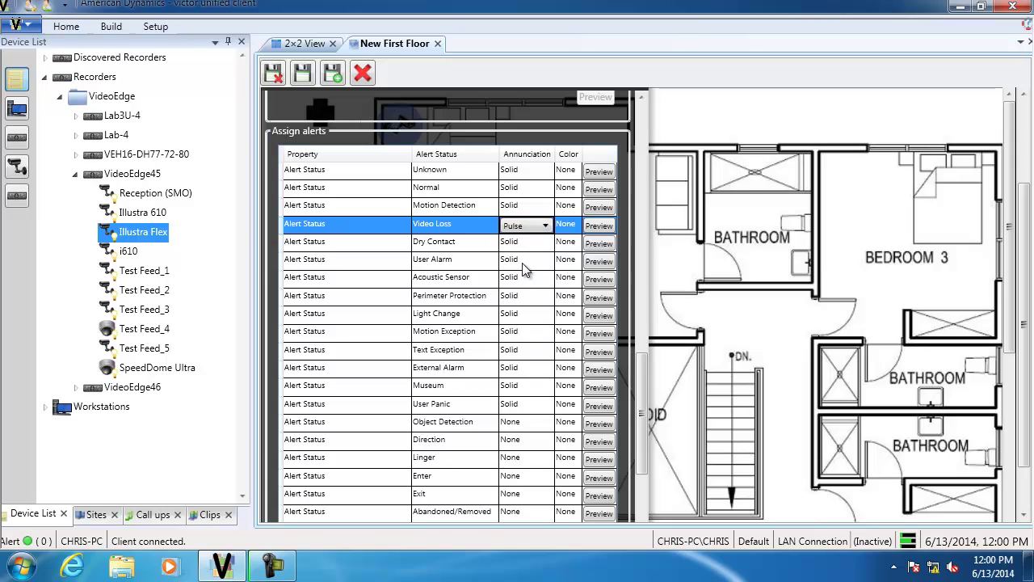
click(570, 229)
click(570, 230)
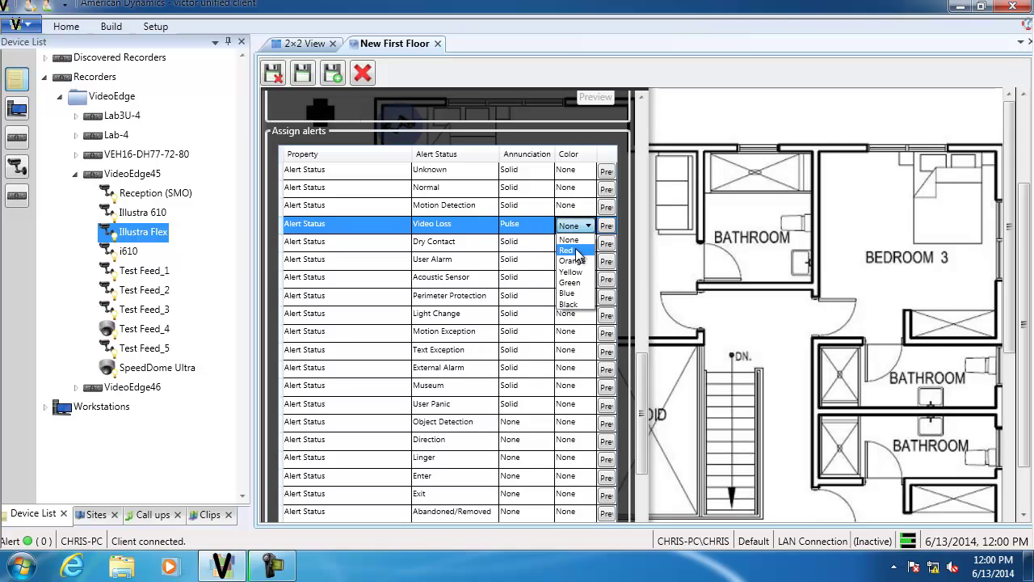
click(577, 252)
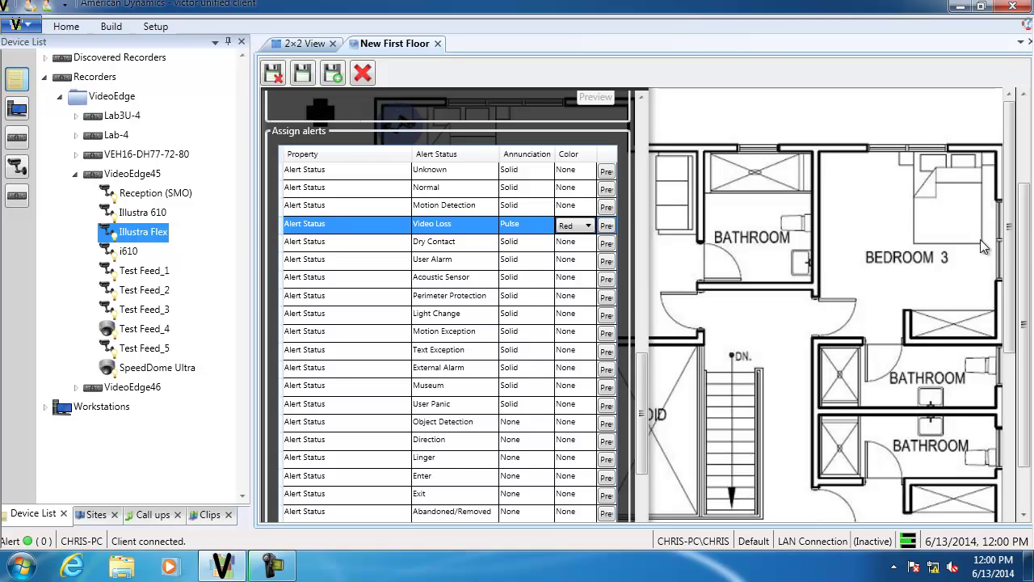
scroll(624, 449, down, 2)
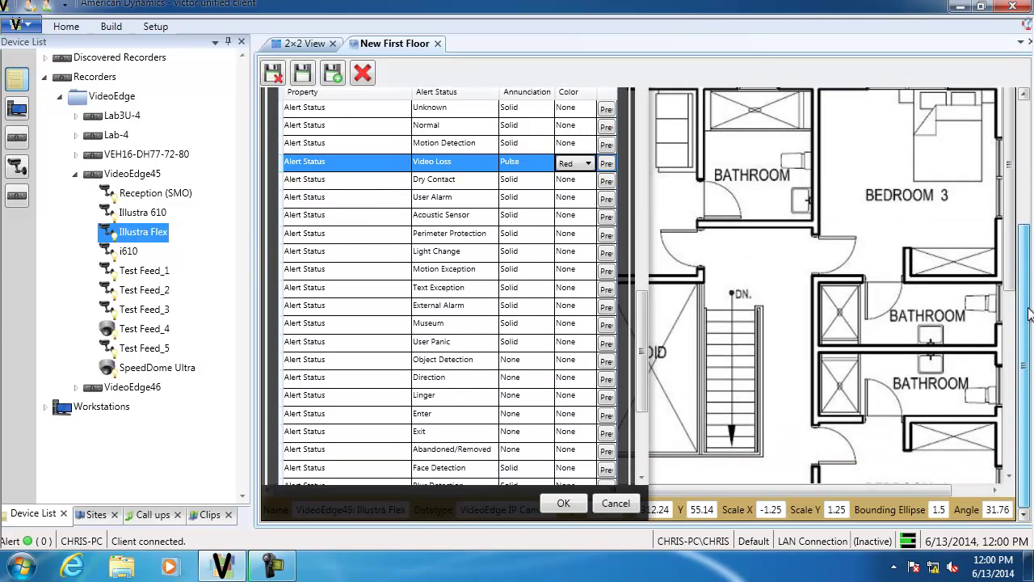
click(563, 503)
scroll(1028, 174, up, 2)
scroll(1028, 174, up, 3)
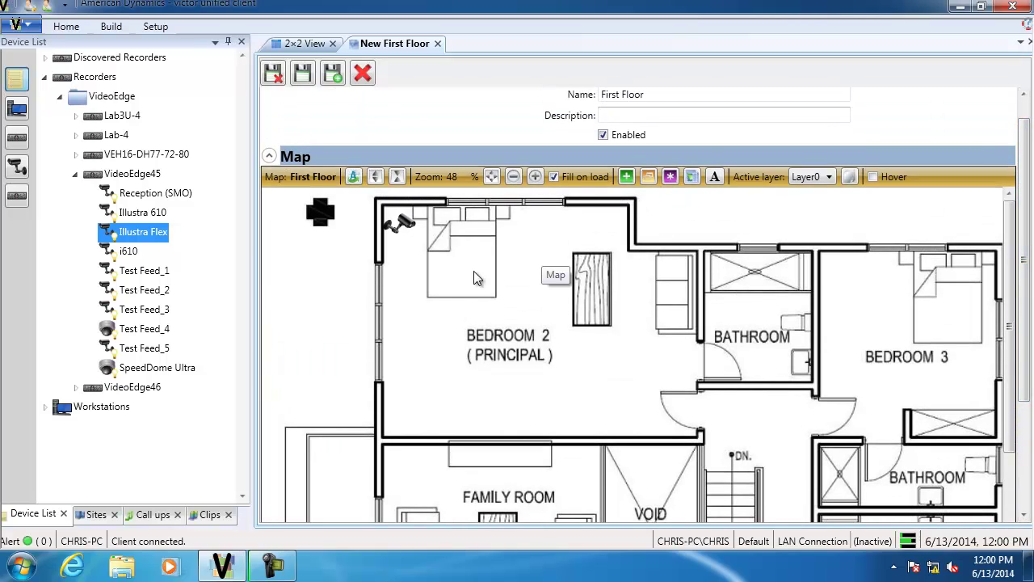
Step: Add Illustra 610 on Bedroom 2's left wall and i610 in the Family Room's top-left corner
click(399, 225)
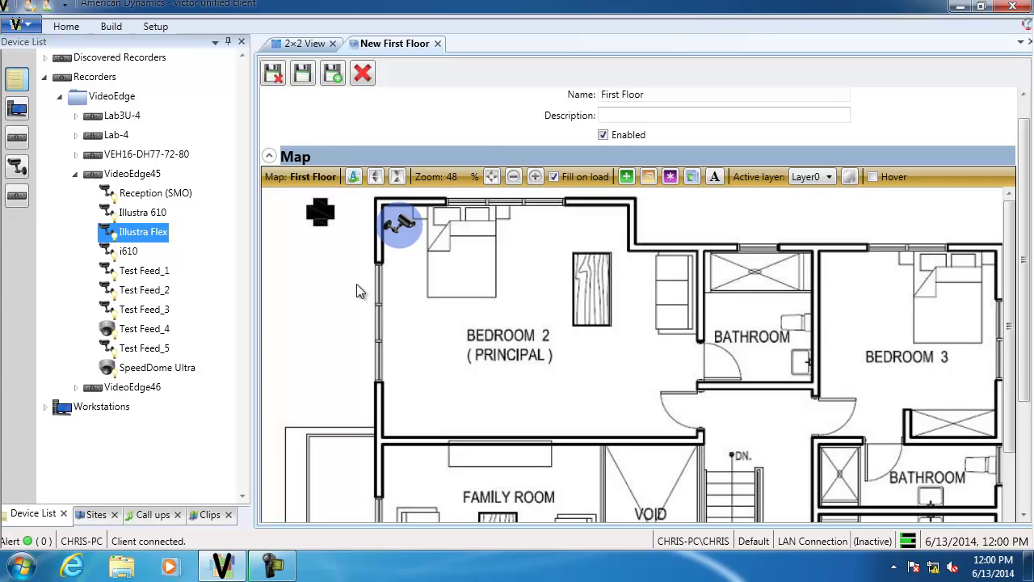
drag(124, 216, 435, 396)
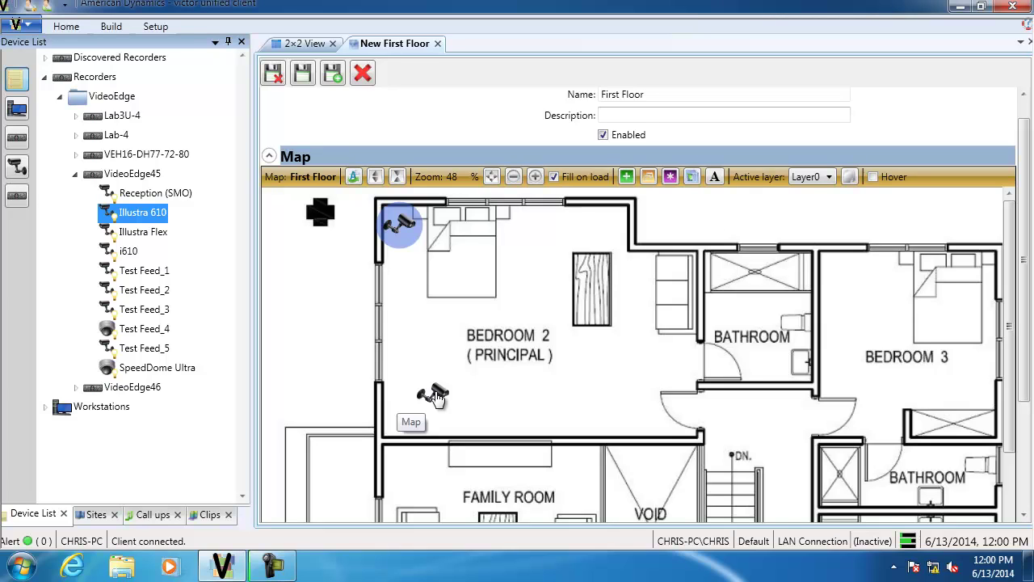
scroll(437, 398, down, 3)
drag(437, 398, 410, 322)
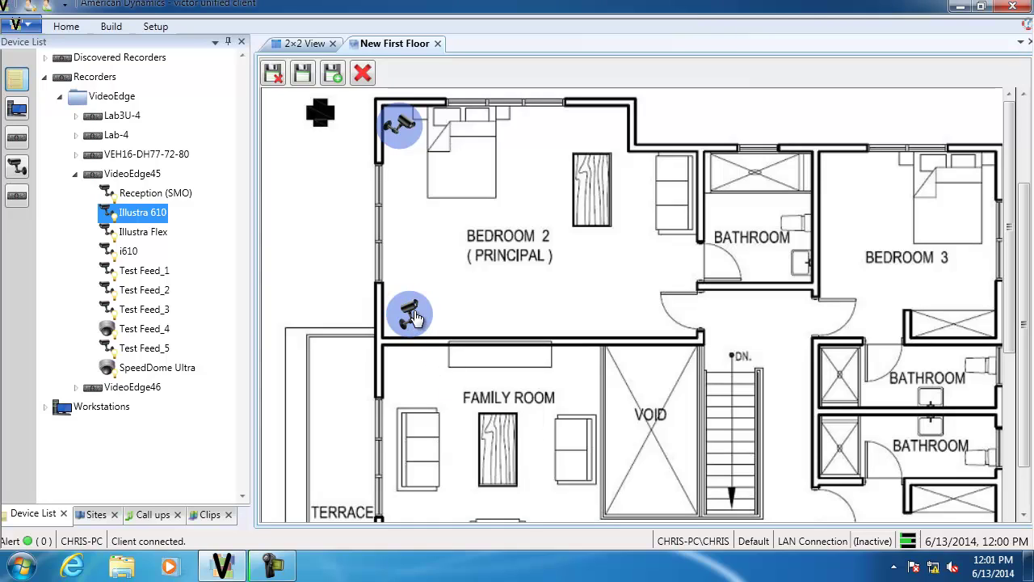
drag(111, 252, 418, 376)
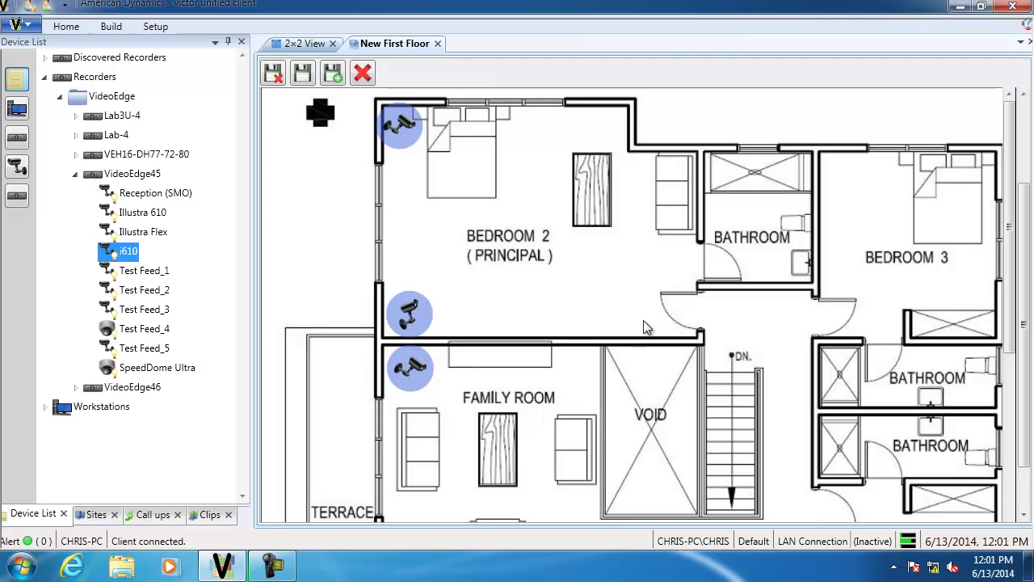
Step: Save and close the First Floor map, then bring up the Maps list from Home
click(274, 73)
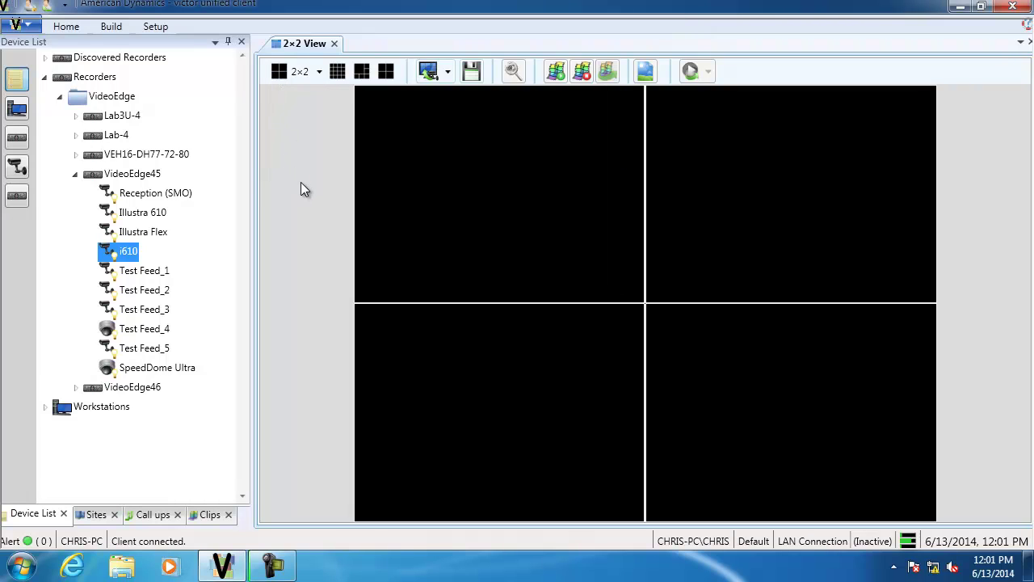
click(70, 25)
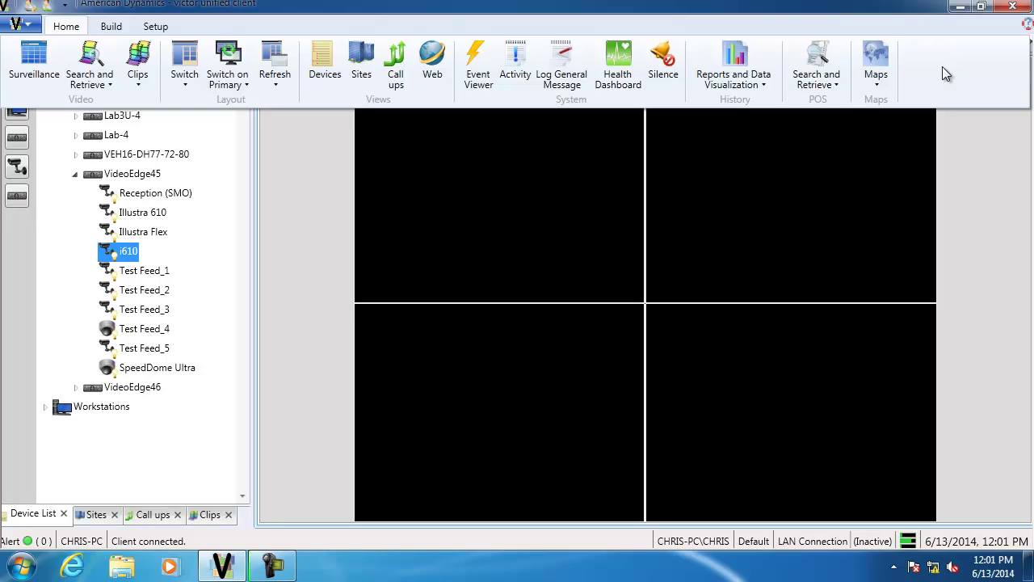
click(881, 63)
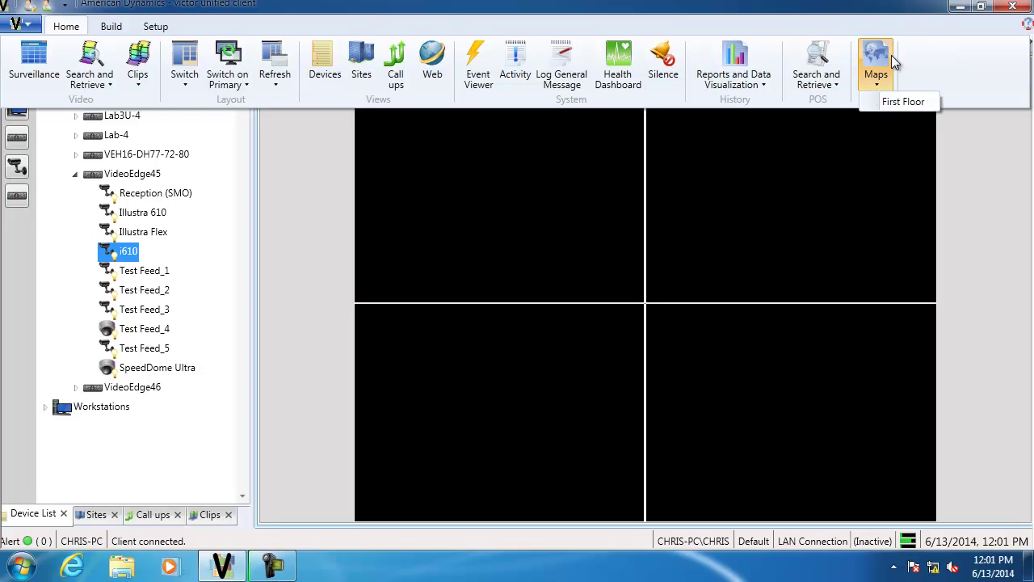
Step: Open First Floor for viewing, zoom in, and bring up the Illustra Flex live video preview
click(920, 108)
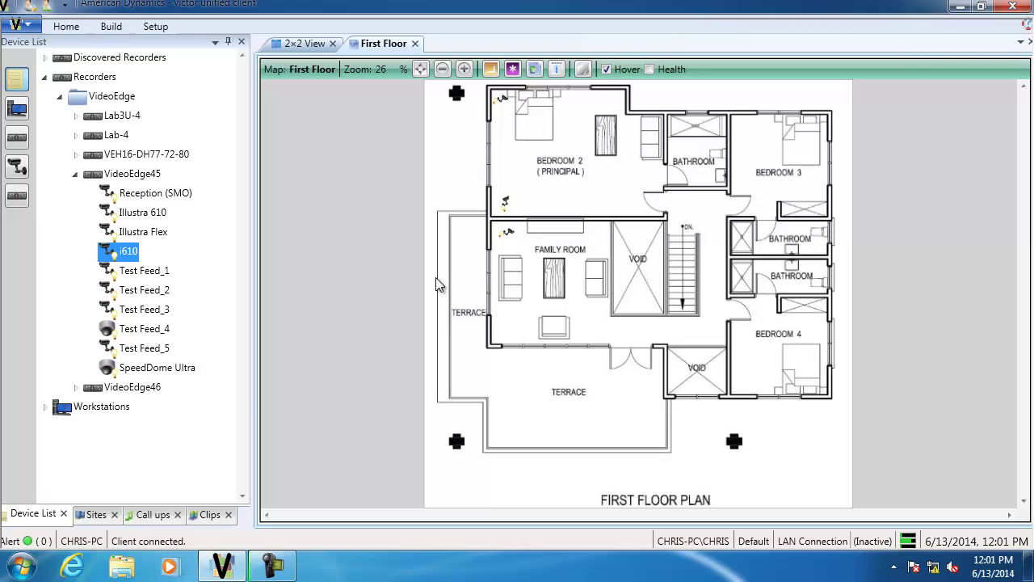
scroll(454, 235, up, 1)
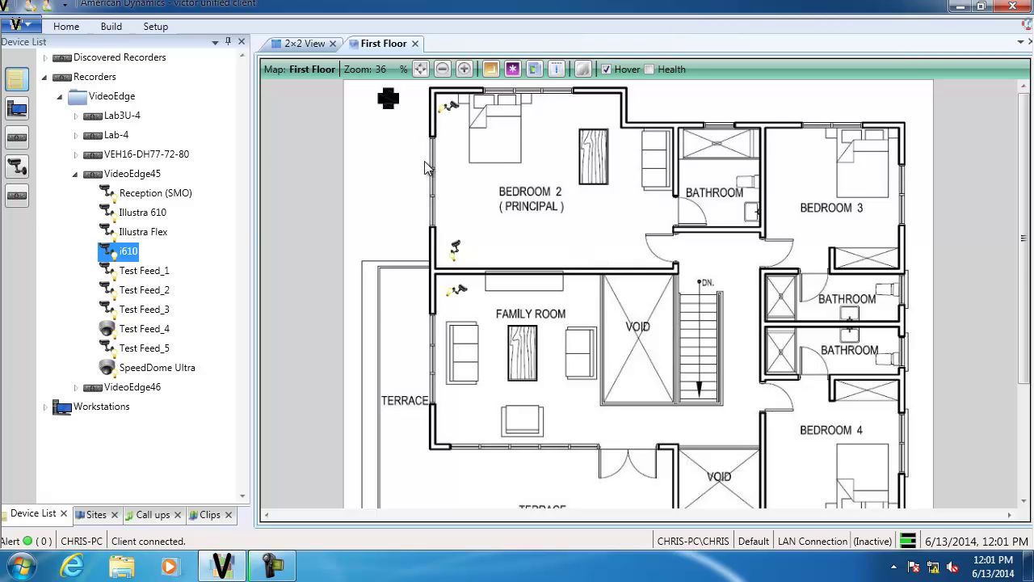
scroll(451, 155, up, 1)
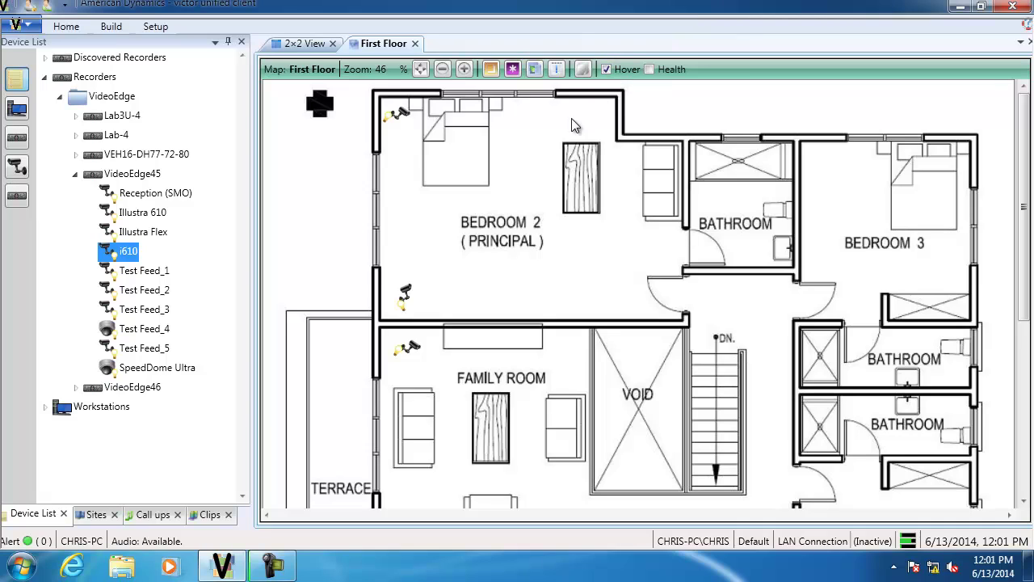
mouse_move(394, 120)
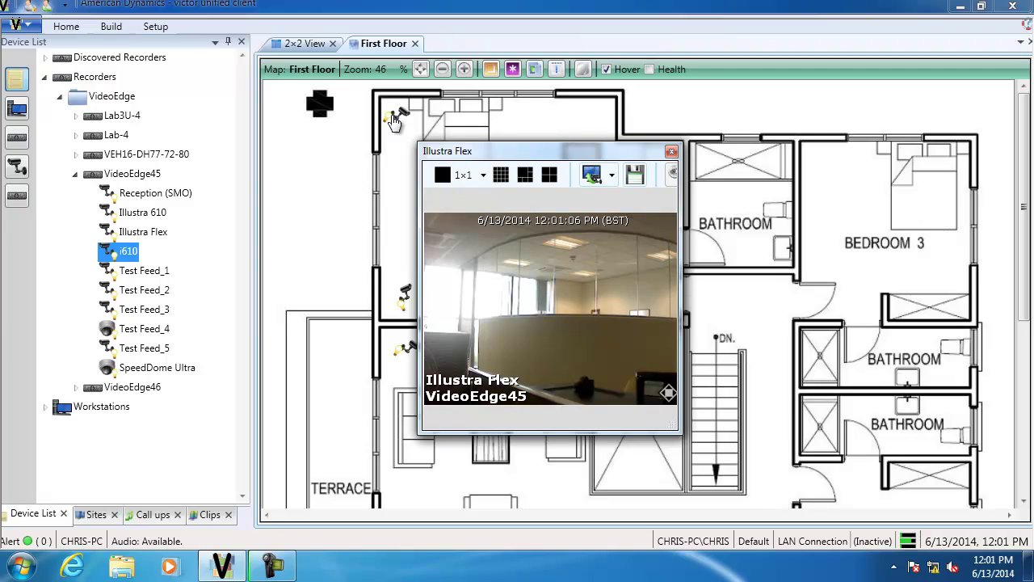
Step: Close the preview, check the camera's Device Information and Camera Health, then turn Health indicators off
click(672, 153)
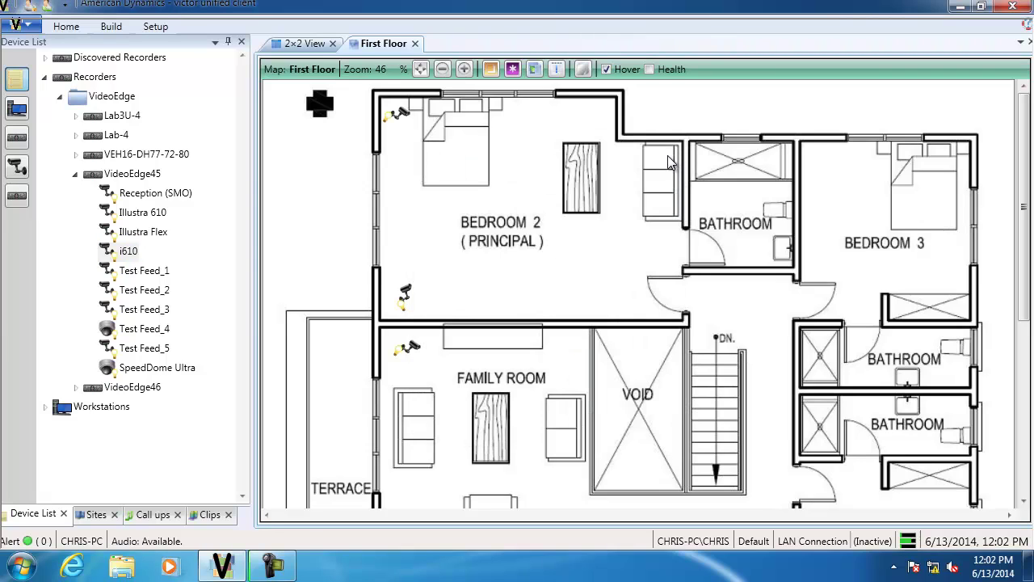
click(650, 69)
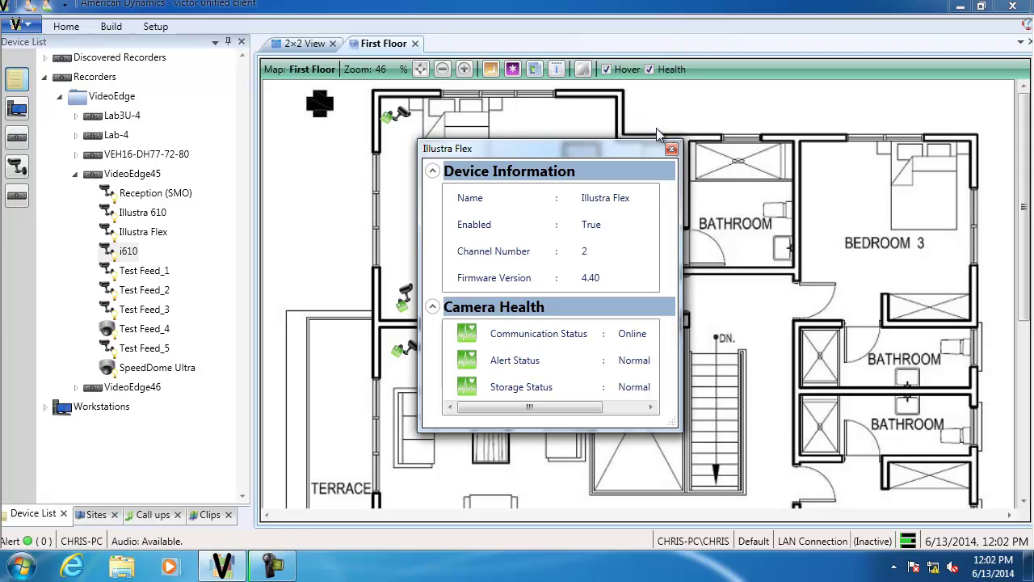
click(672, 150)
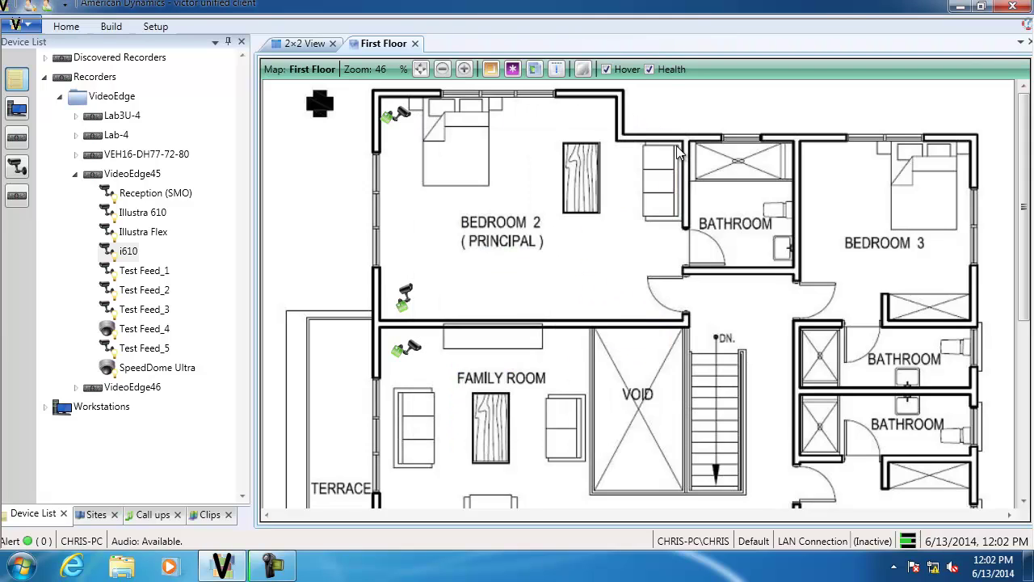
click(650, 71)
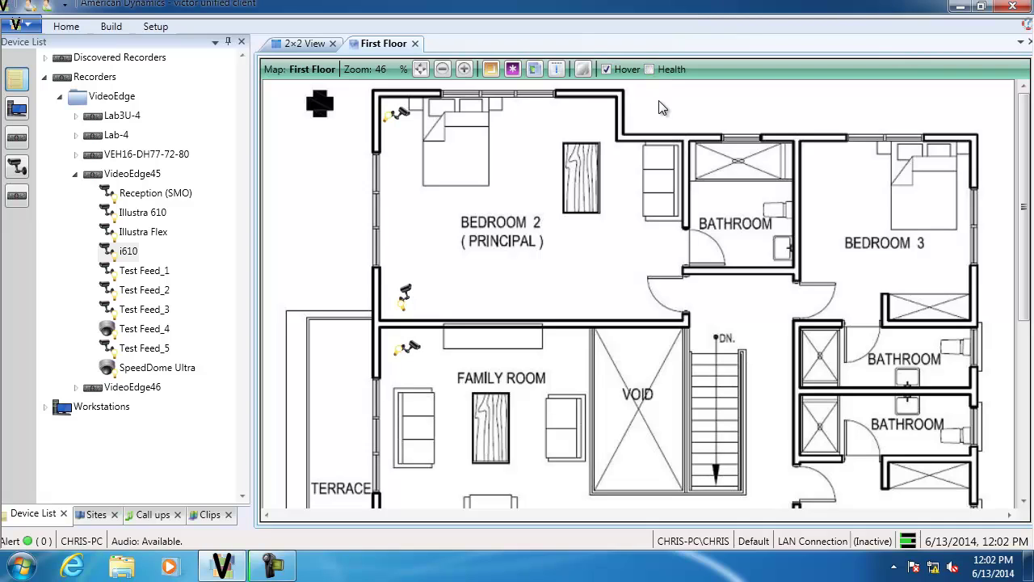